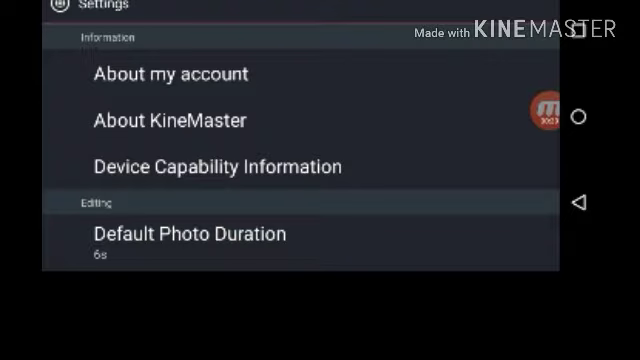
Open Device Capability Information to view chipset, codec performance and 720p editing limits
click(217, 166)
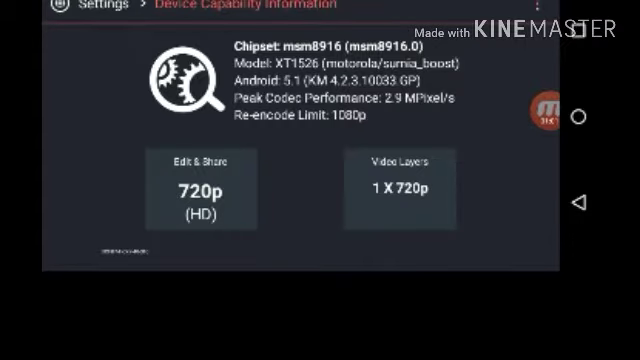
Run the hardware performance analysis from the page menu, then request stopping it
click(537, 5)
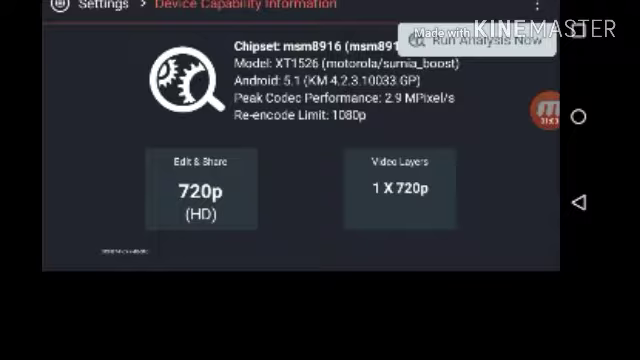
click(477, 40)
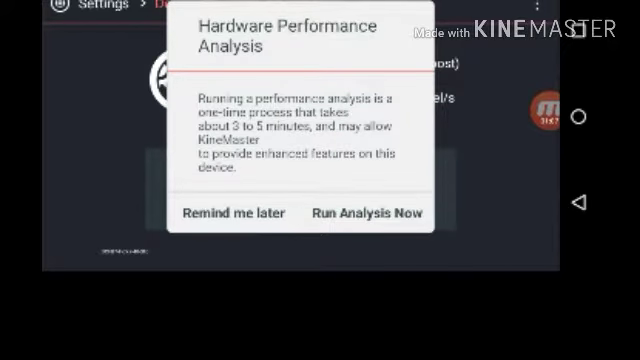
click(233, 212)
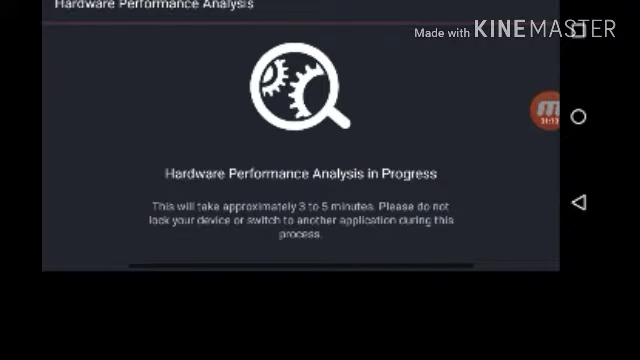
key(Escape)
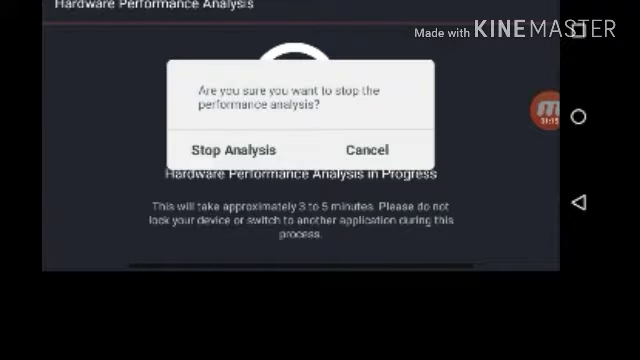
Confirm Stop Analysis to return to the Device Capability Information page
click(233, 150)
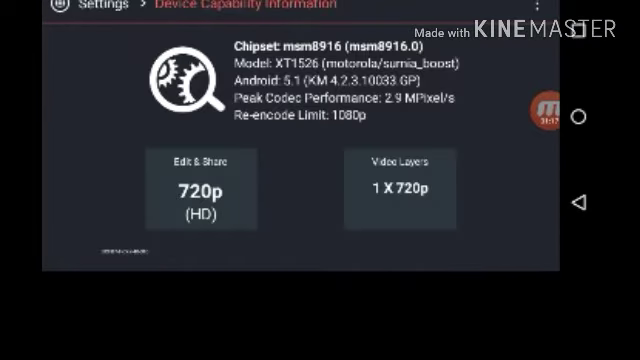